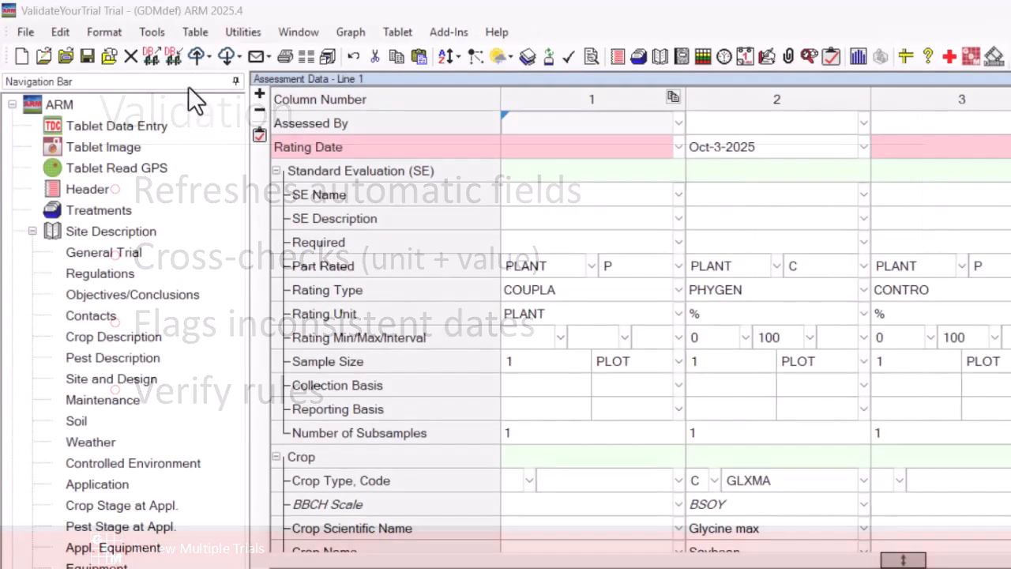
# Validate the trial and enter 100 as the formulation concentration of the NIS adjuvant on treatment line 5
pyautogui.click(152, 33)
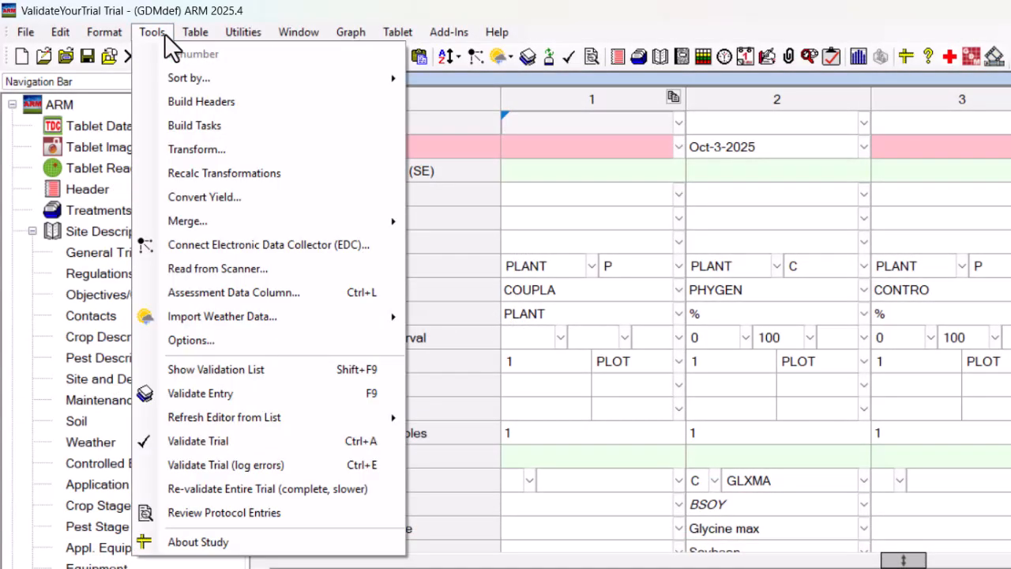
pyautogui.click(248, 439)
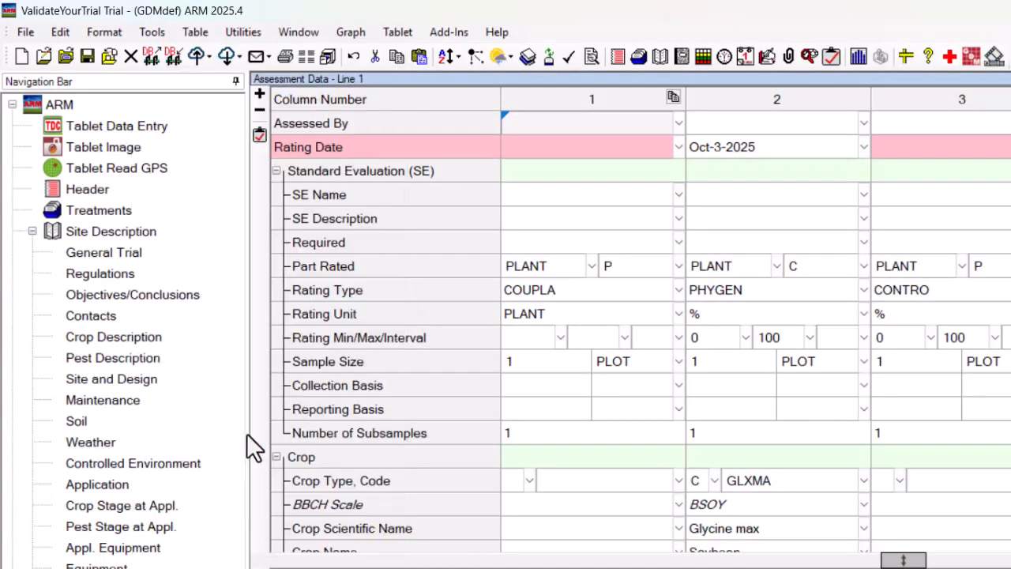
pyautogui.click(589, 353)
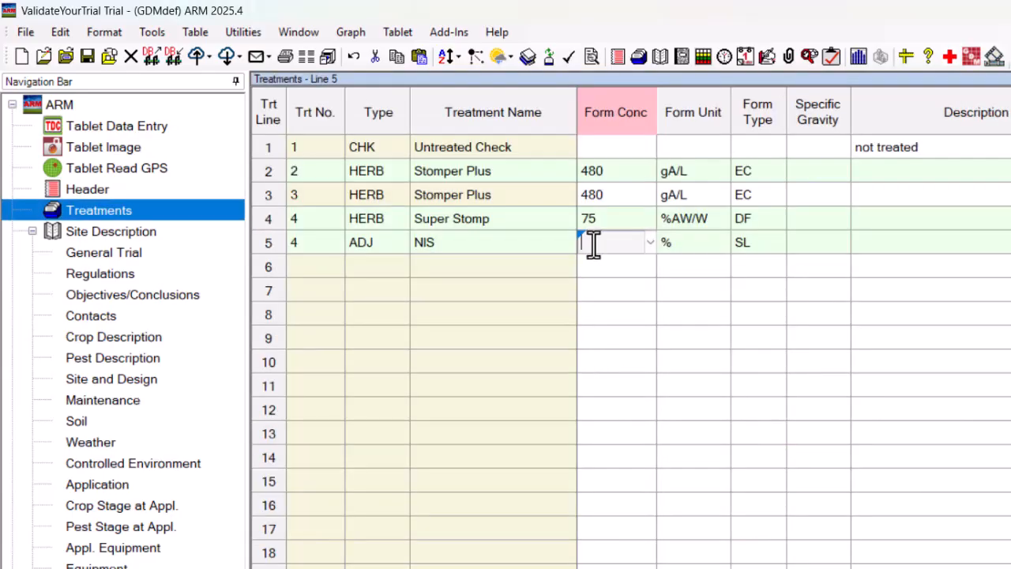
pyautogui.write('100')
pyautogui.press('Return')
# Validate the trial again and go to the blank Rating Date field of assessment column 1
pyautogui.click(162, 29)
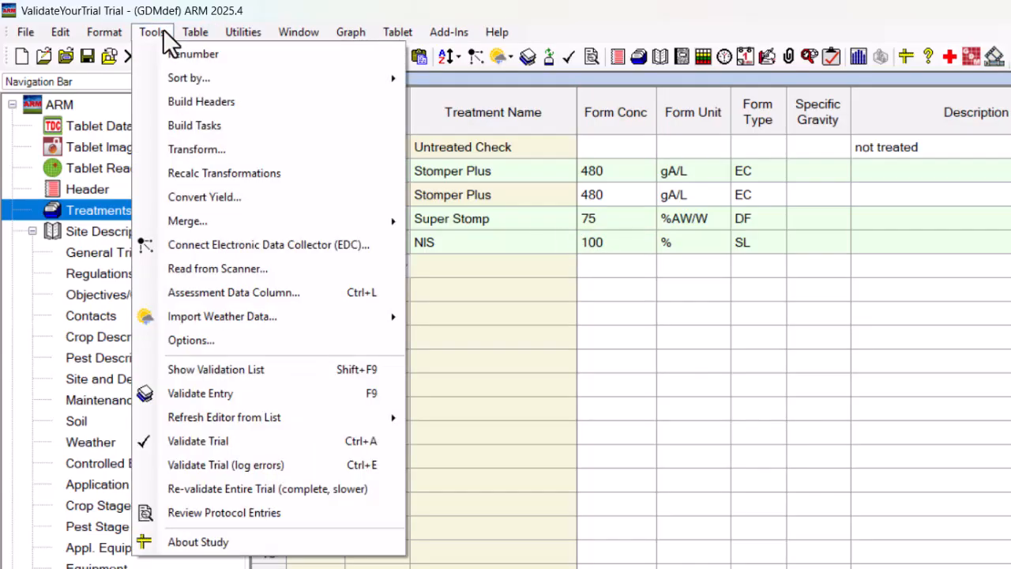
pyautogui.press('Down')
pyautogui.press('Down')
pyautogui.press('Down')
pyautogui.press('Down')
pyautogui.press('Down')
pyautogui.press('Down')
pyautogui.press('Down')
pyautogui.press('Down')
pyautogui.press('Down')
pyautogui.press('Down')
pyautogui.press('Down')
pyautogui.press('Down')
pyautogui.press('Down')
pyautogui.press('Down')
pyautogui.press('Down')
pyautogui.press('Down')
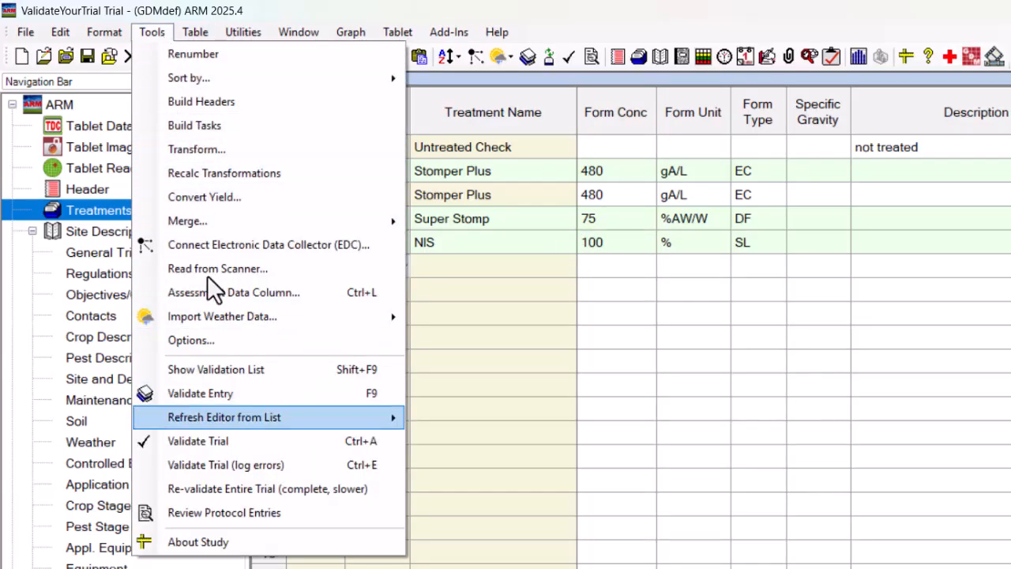
pyautogui.click(237, 443)
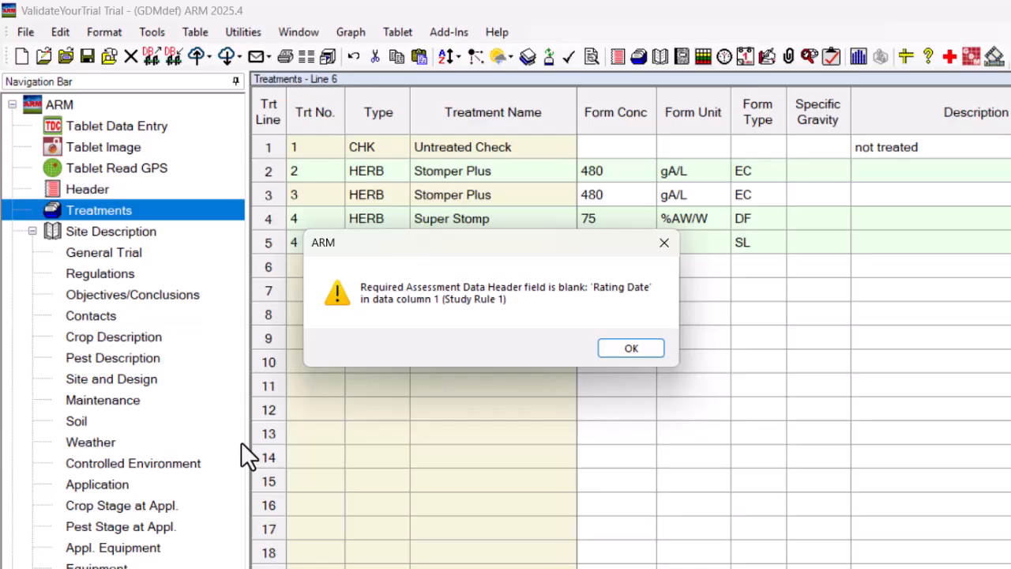
pyautogui.click(615, 354)
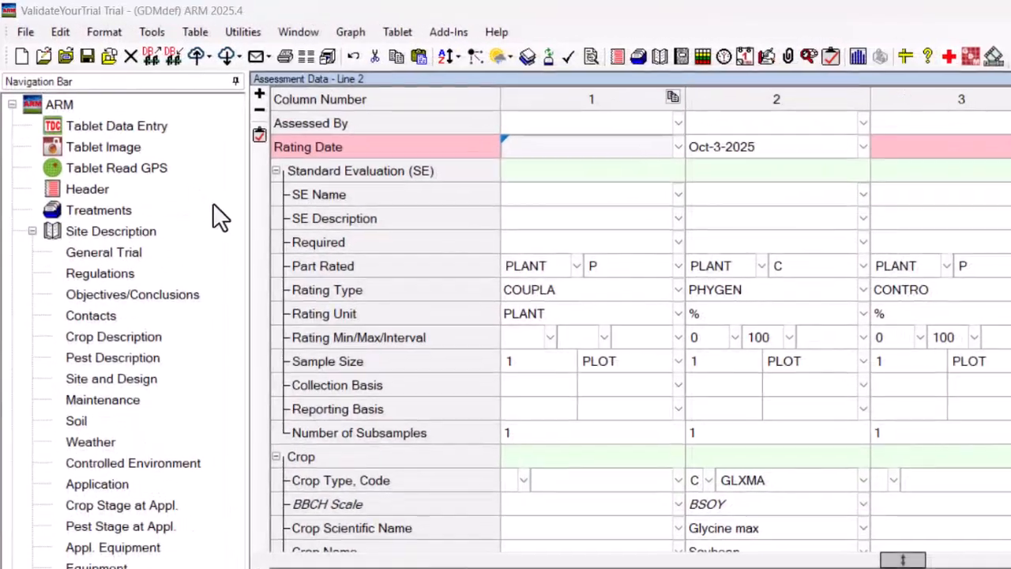
# Validate the trial using the option that logs errors
pyautogui.click(166, 29)
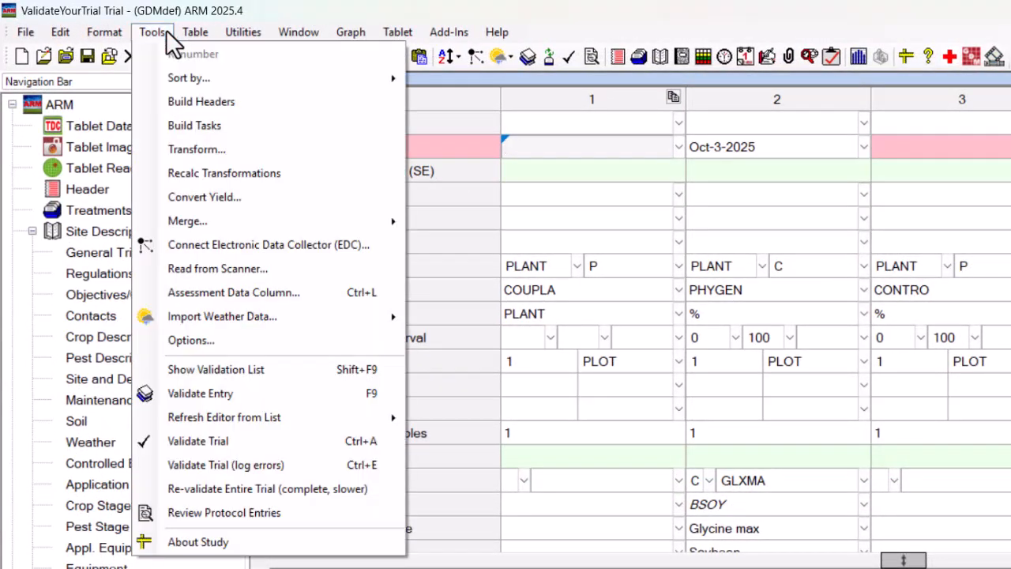
pyautogui.click(304, 465)
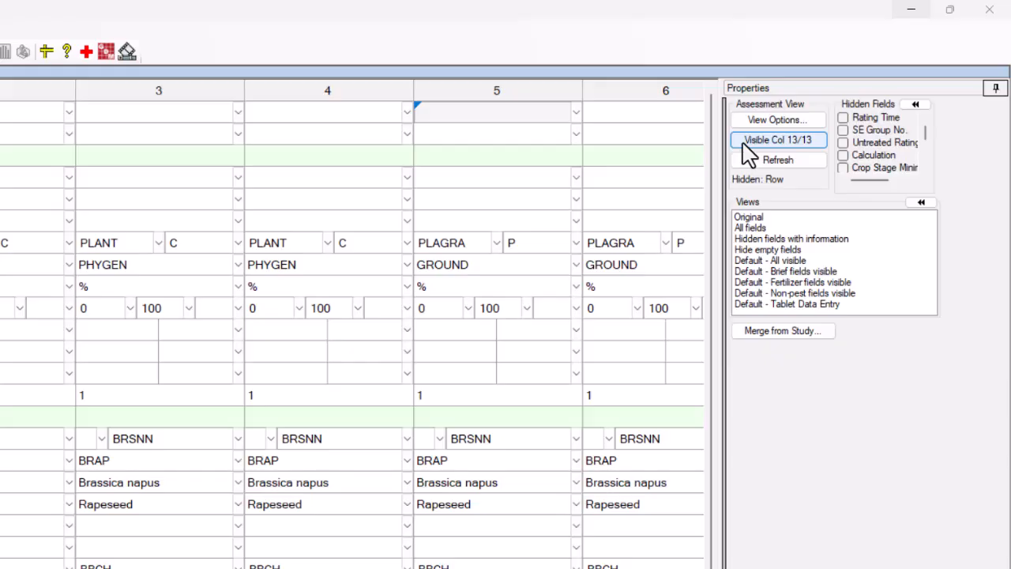
# Filter the assessment columns to those whose Part Rated is PLAGRA
pyautogui.click(745, 146)
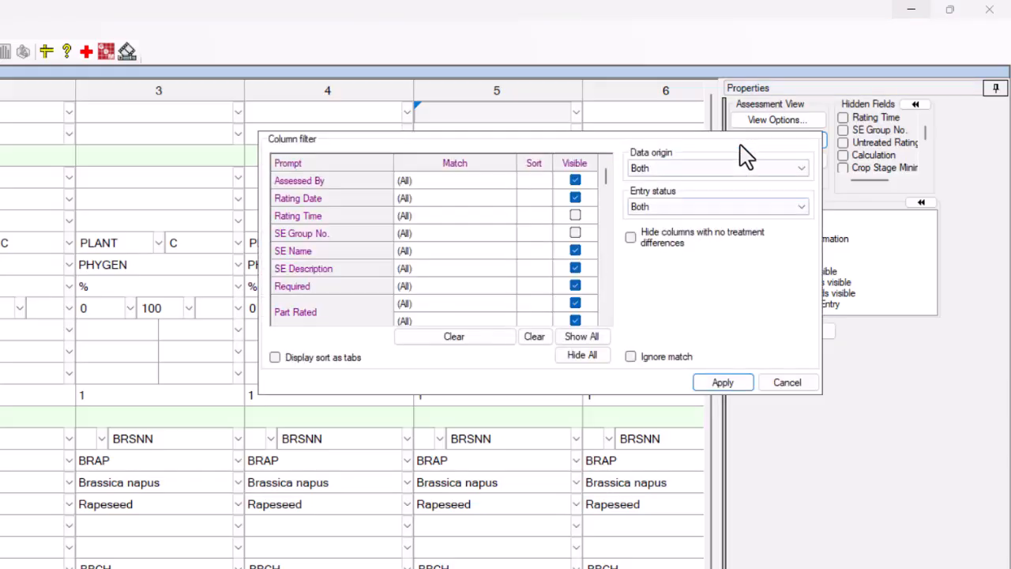
pyautogui.click(504, 306)
pyautogui.click(510, 305)
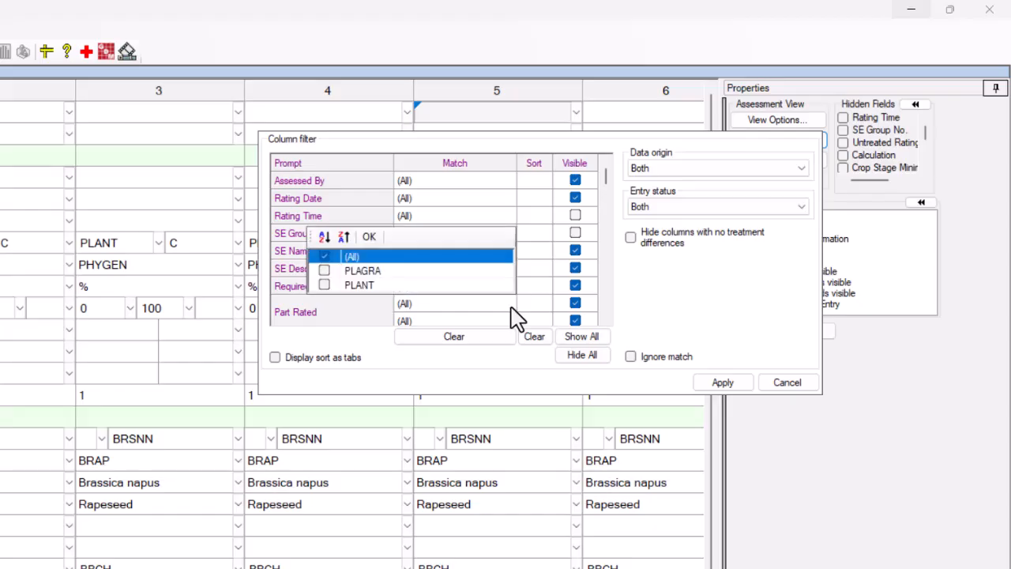
pyautogui.click(324, 271)
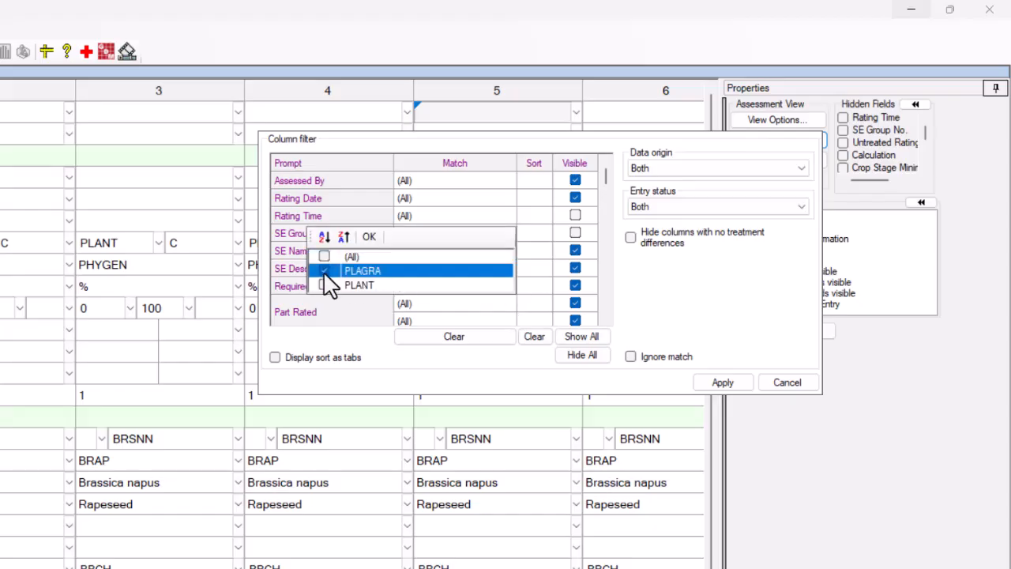
pyautogui.click(369, 237)
pyautogui.click(715, 384)
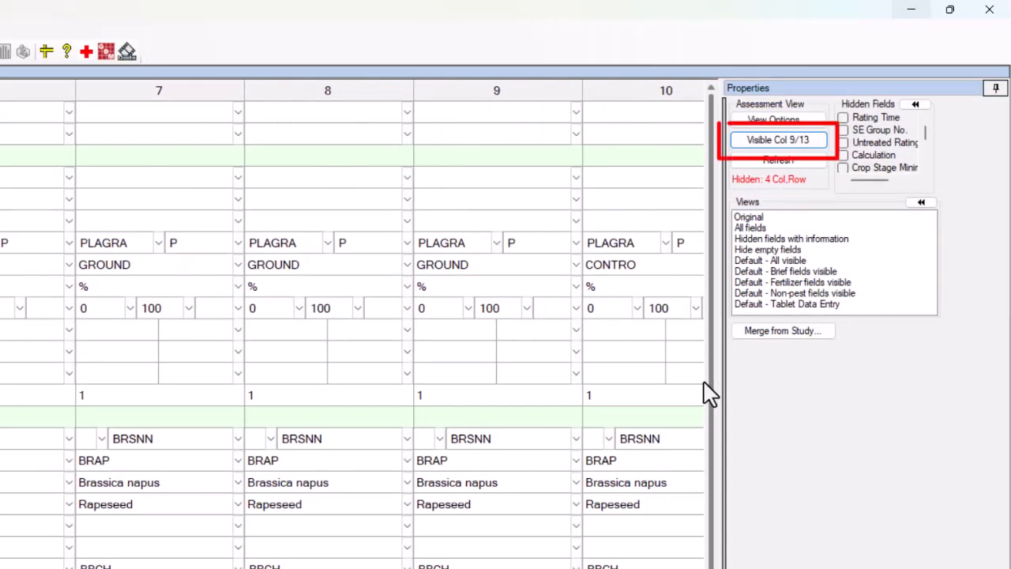
# Clear the column filter, set Rating Type as sort level 1, and display the sort as tabs in the assessment view
pyautogui.click(743, 140)
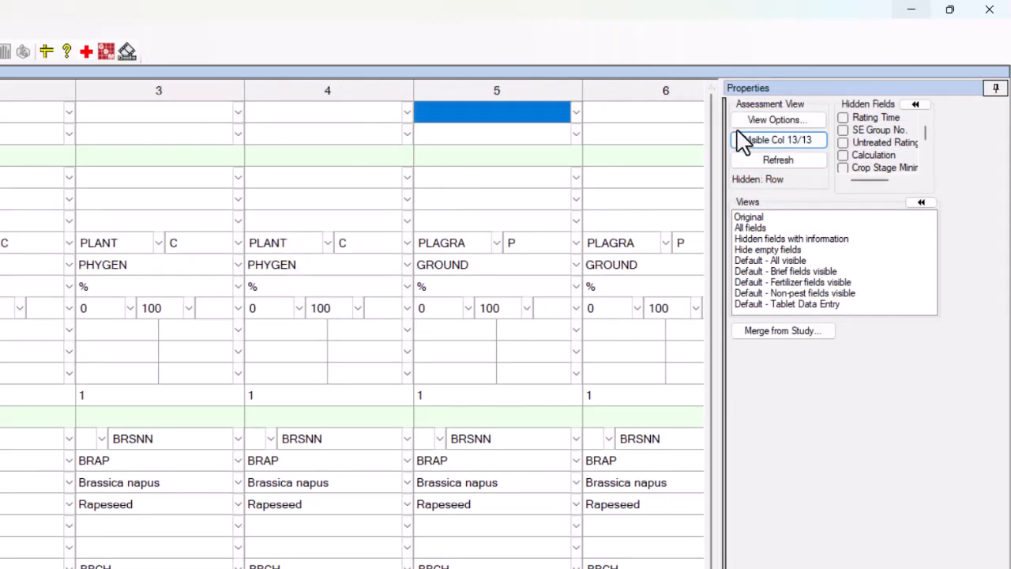
pyautogui.click(738, 124)
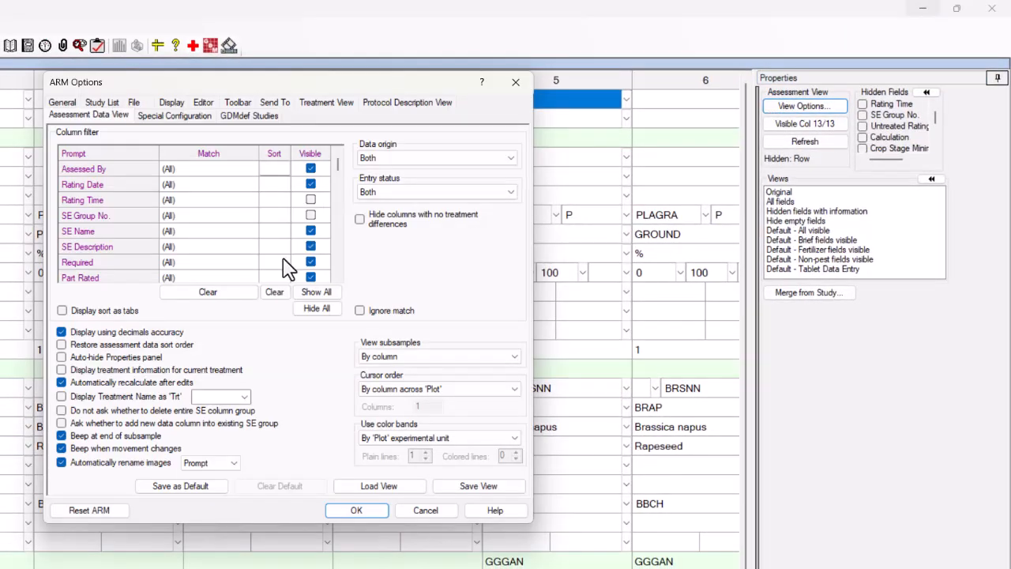
pyautogui.scroll(-2, 289, 268)
pyautogui.click(275, 225)
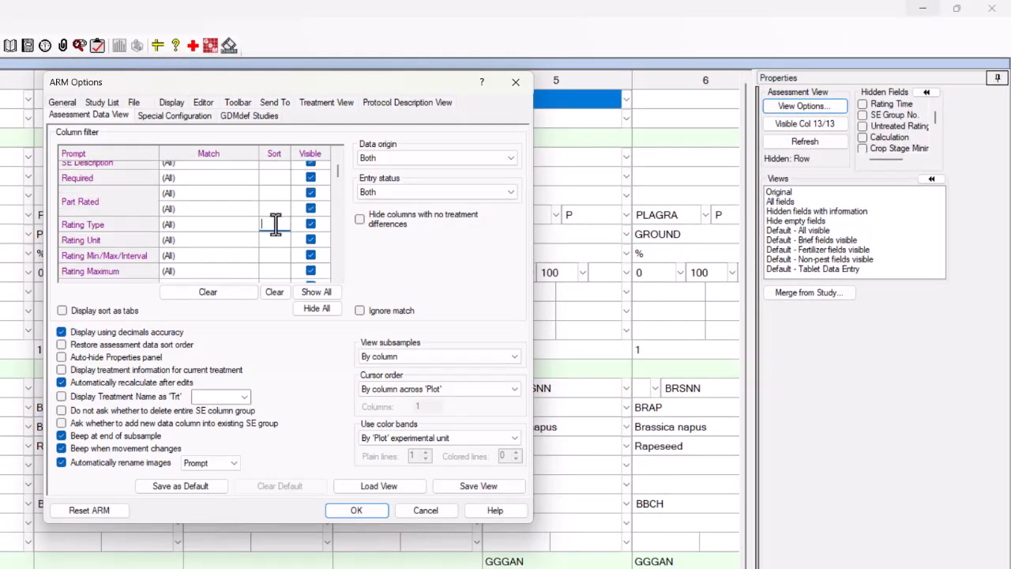
pyautogui.write('1')
pyautogui.click(61, 310)
pyautogui.click(340, 512)
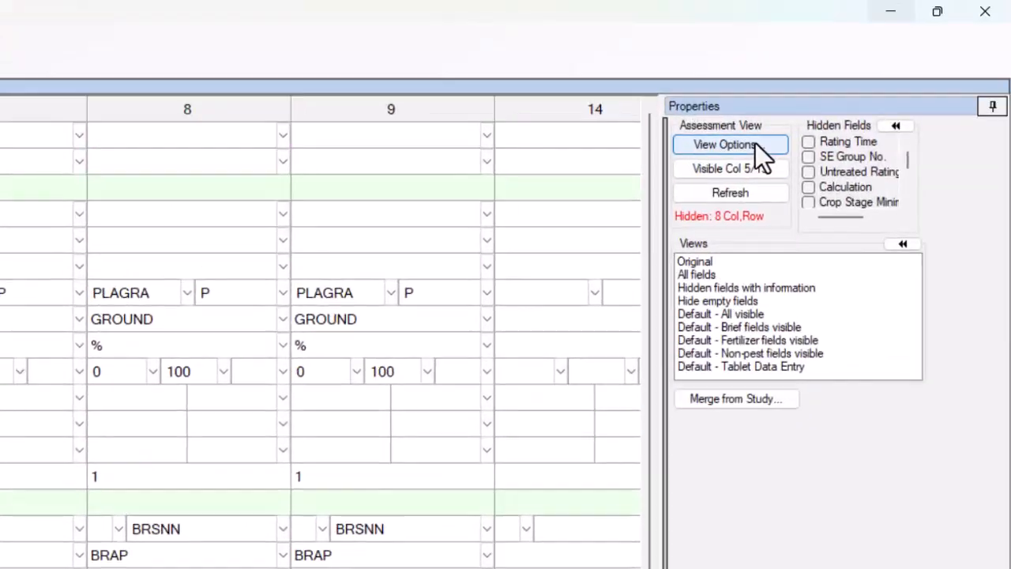
# Review the Entry status filter choices in the assessment data view options and close the options unchanged
pyautogui.click(758, 143)
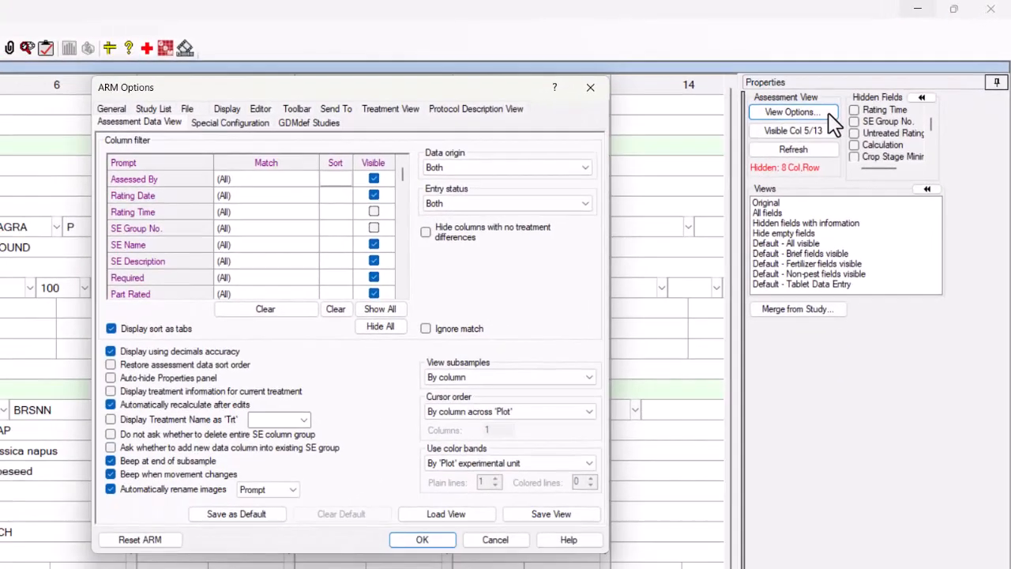
pyautogui.click(578, 205)
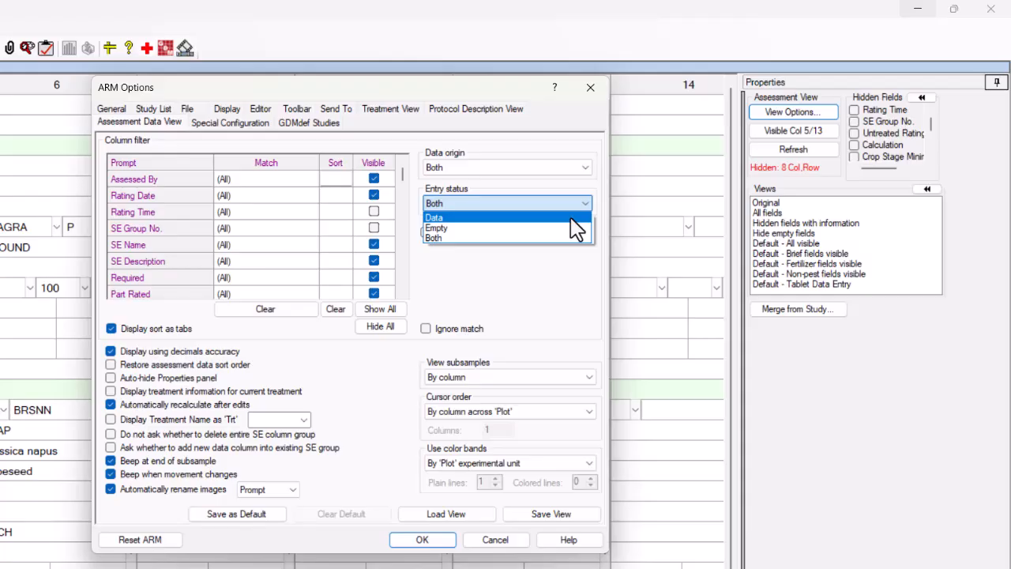
pyautogui.click(574, 288)
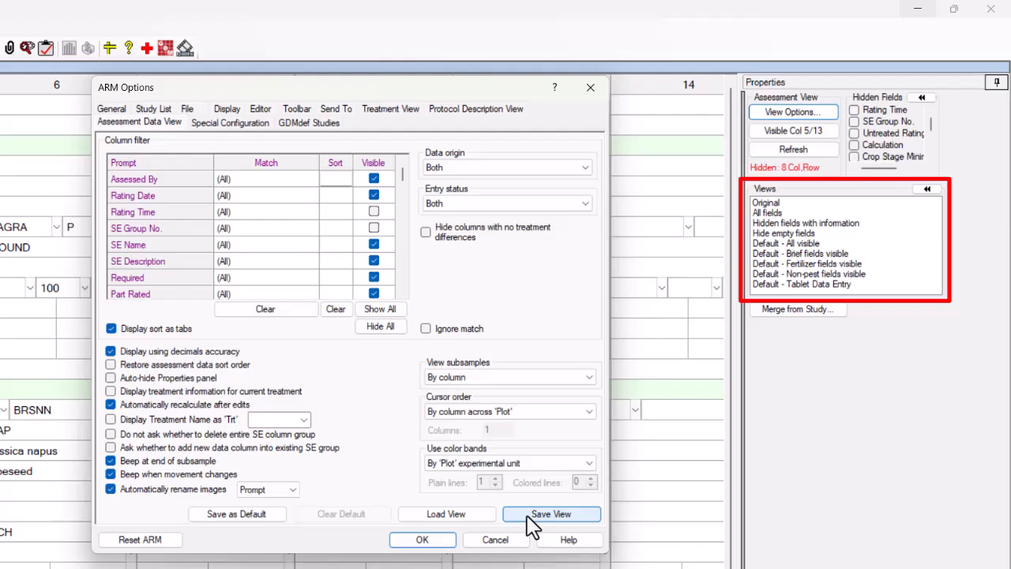
pyautogui.click(442, 540)
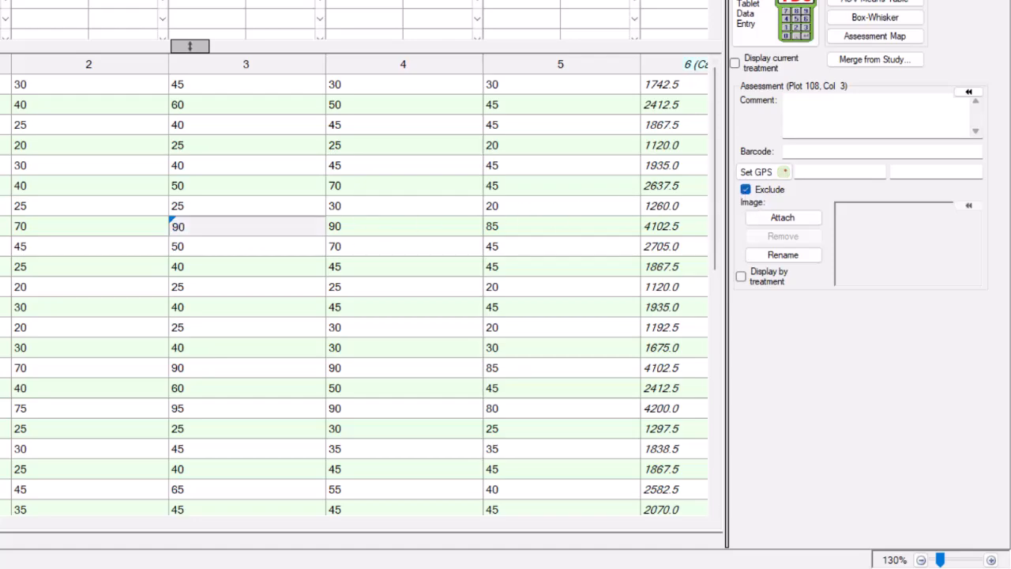
# Add the comment "Equipment error" to the excluded assessment value of plot 108, column 3
pyautogui.click(870, 115)
pyautogui.write('Eq')
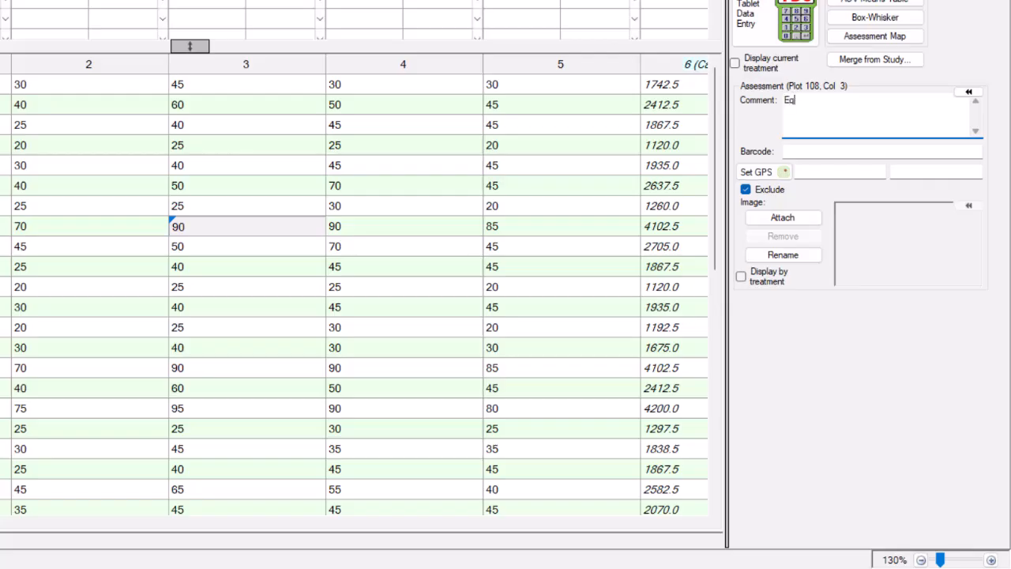
pyautogui.write('uipment error')
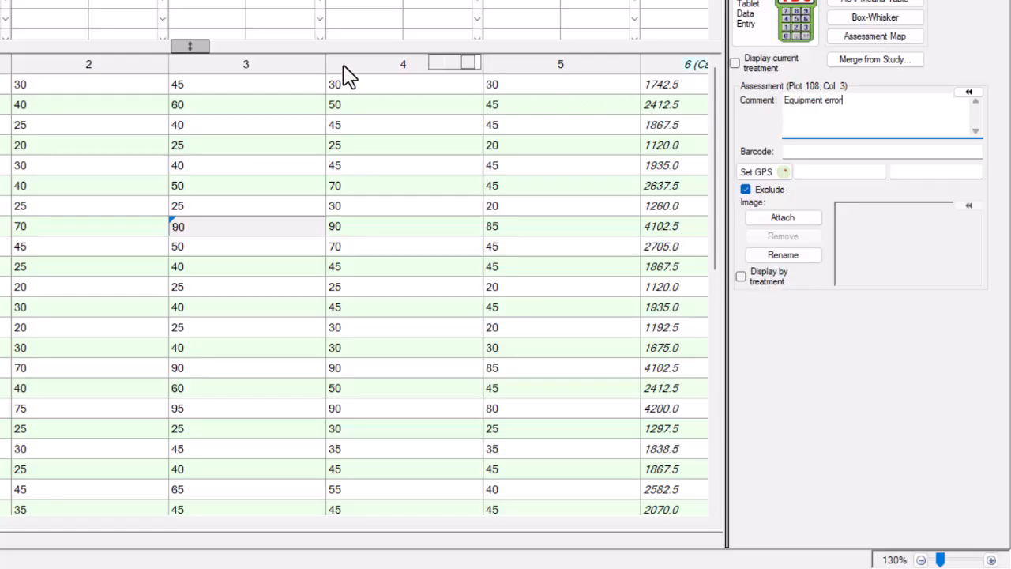
# Classify the assessment columns by marking column 3 as Exclude, column 2 as Good, and column 1 with the star
pyautogui.moveTo(311, 64)
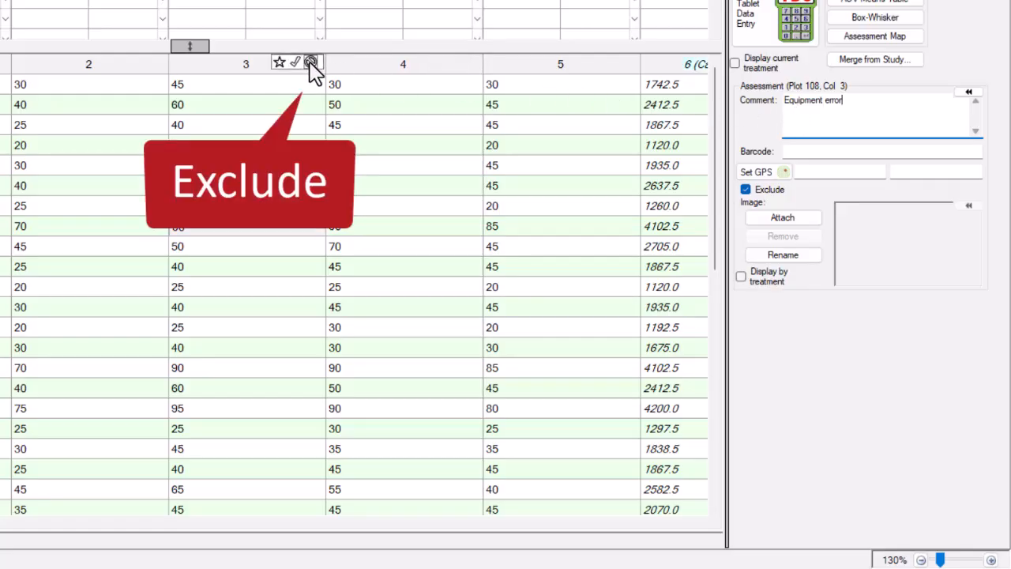
pyautogui.click(310, 63)
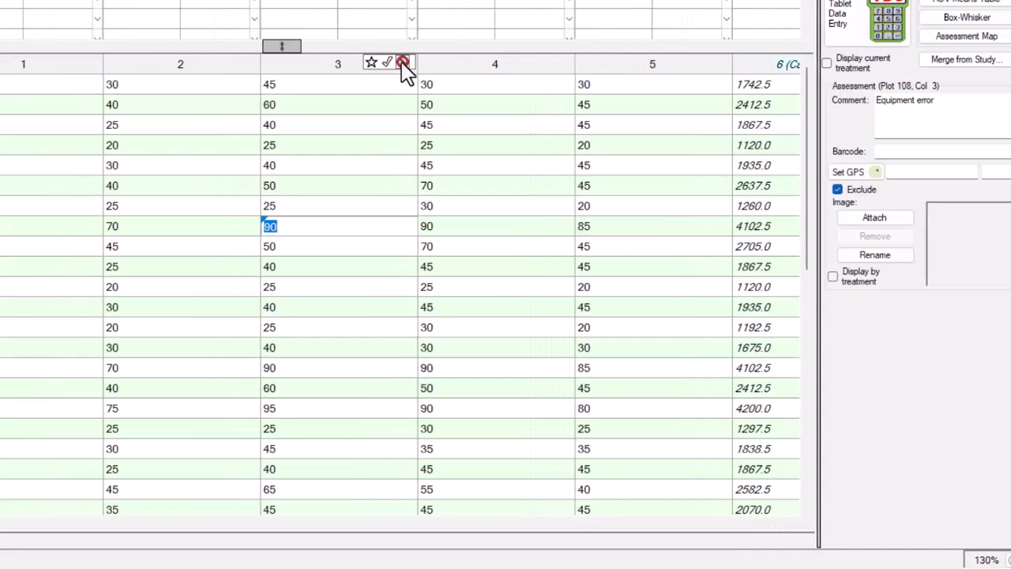
pyautogui.moveTo(159, 63)
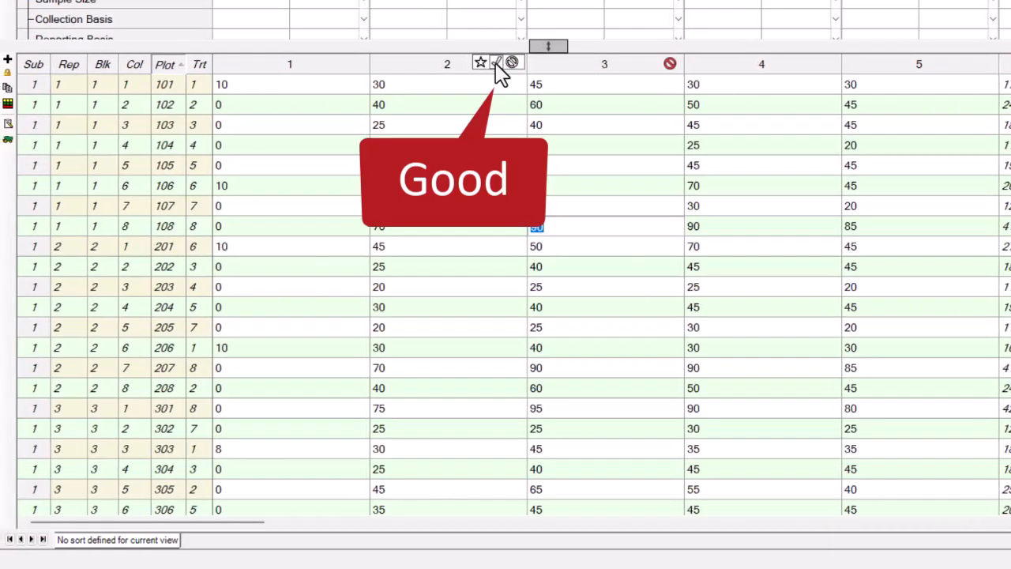
pyautogui.click(491, 63)
pyautogui.moveTo(327, 75)
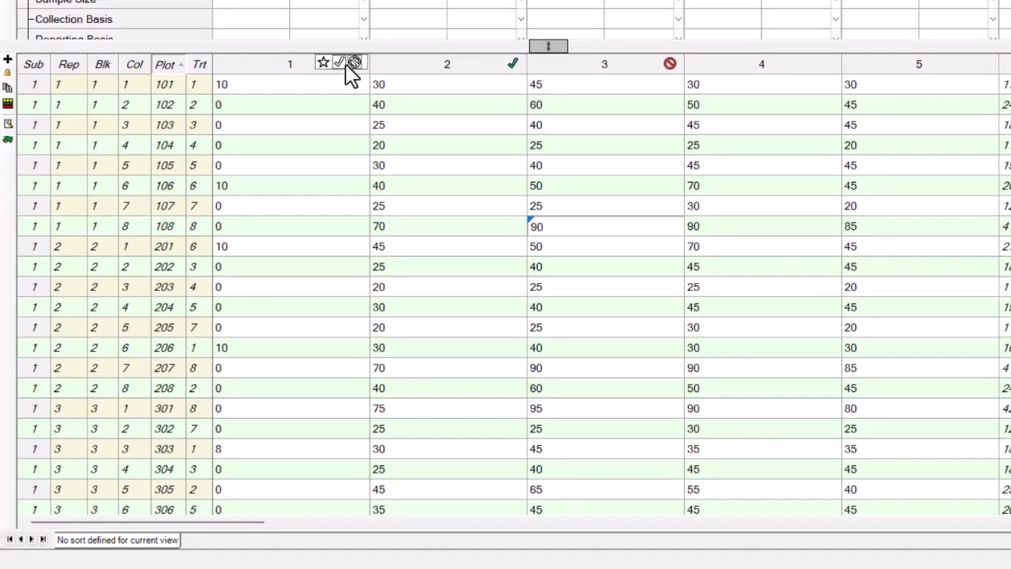
pyautogui.click(323, 63)
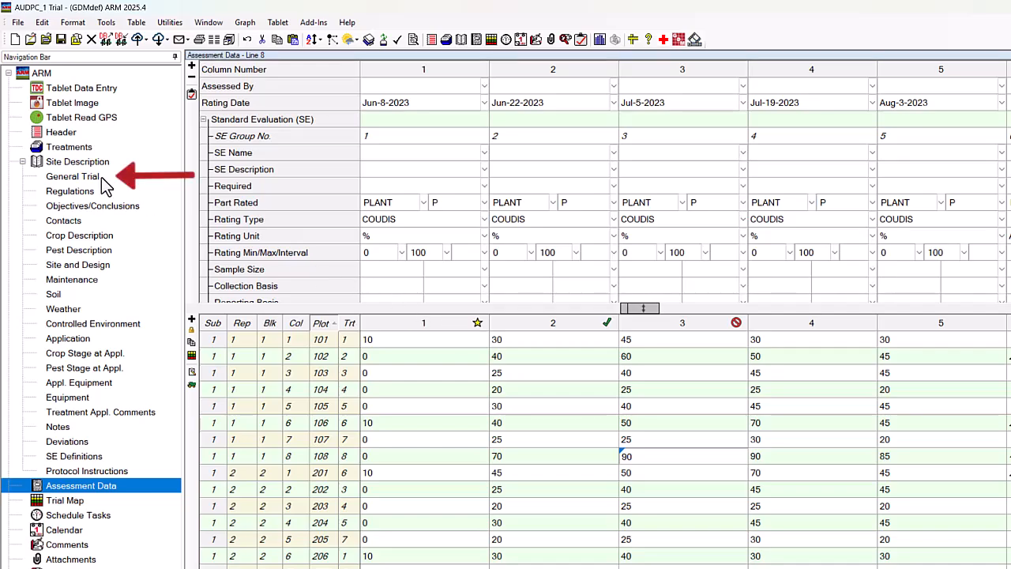
# Set the trial's Reliability to GOOD from the reliability list in the General Trial information
pyautogui.click(101, 176)
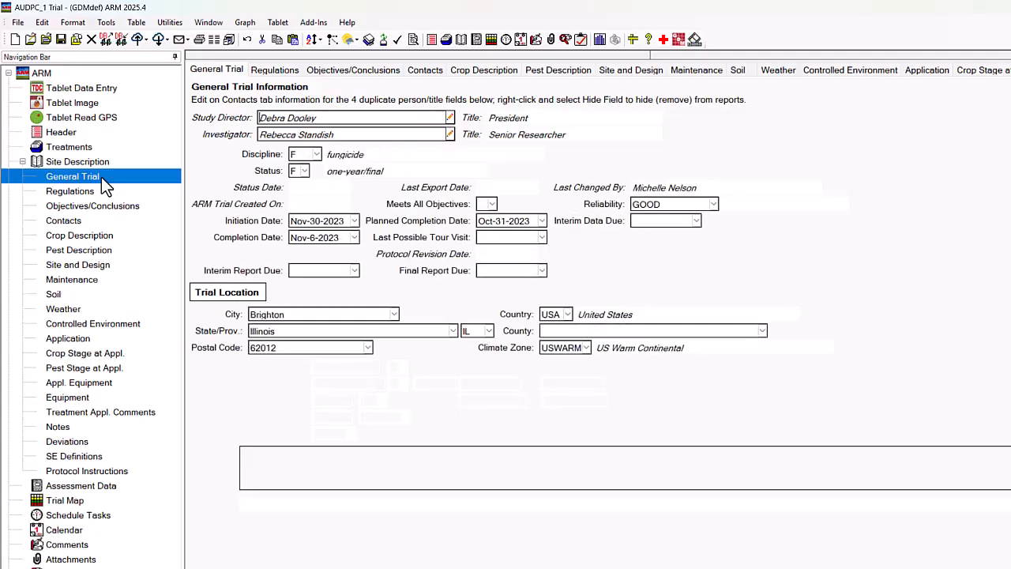
pyautogui.click(713, 205)
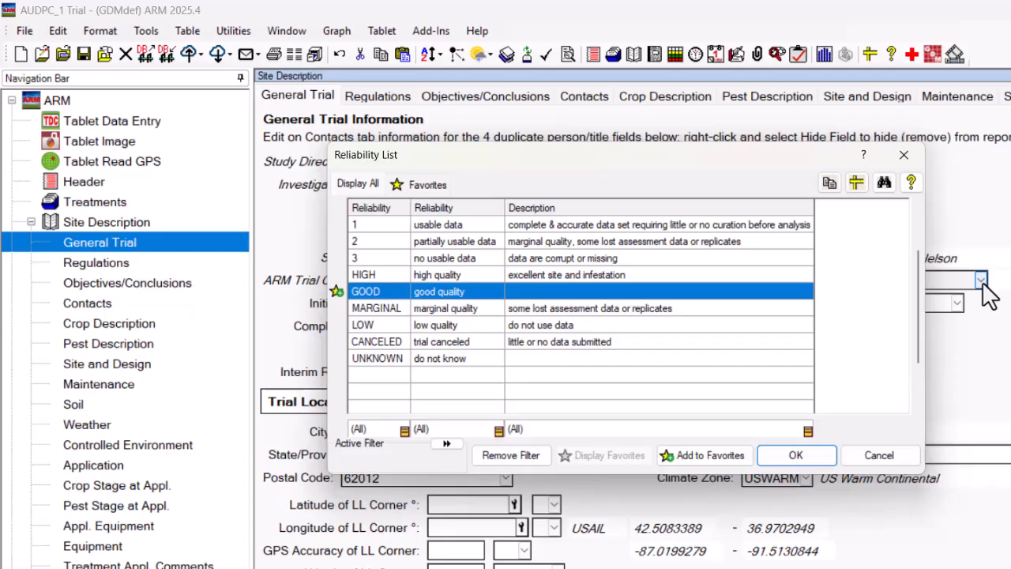
pyautogui.click(763, 461)
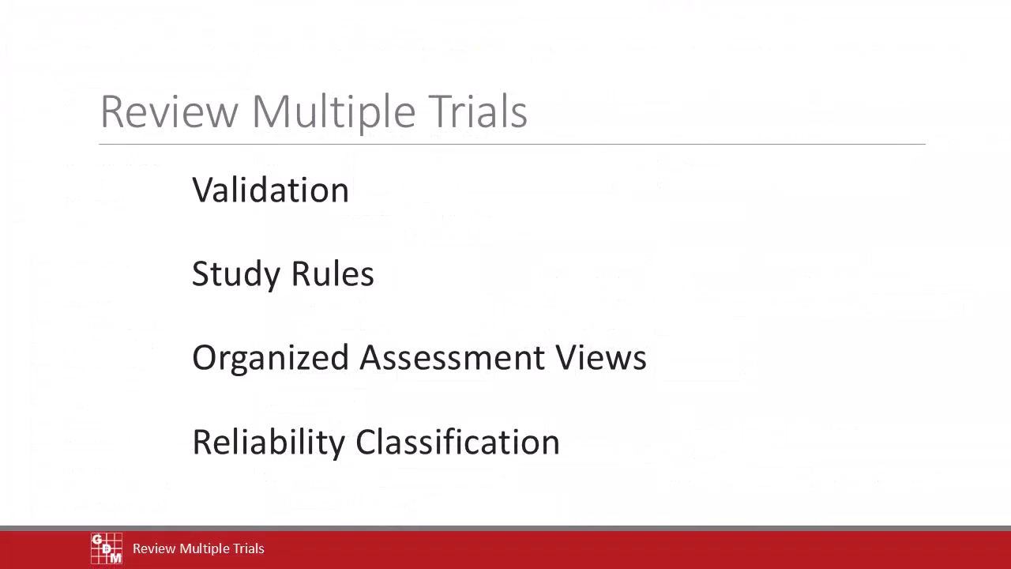